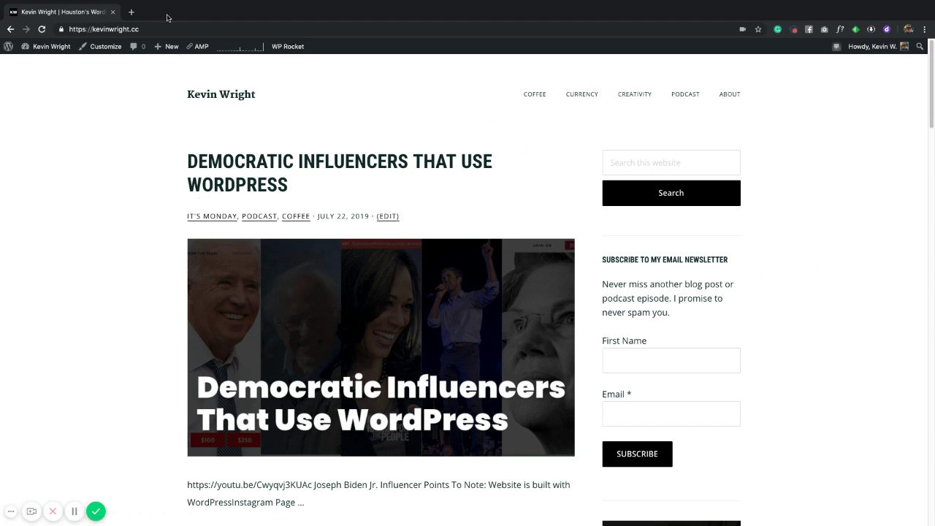
# Step: Open the WordPress admin's page for adding plugins and search the plugin directory for "recaptcha"
pyautogui.click(53, 46)
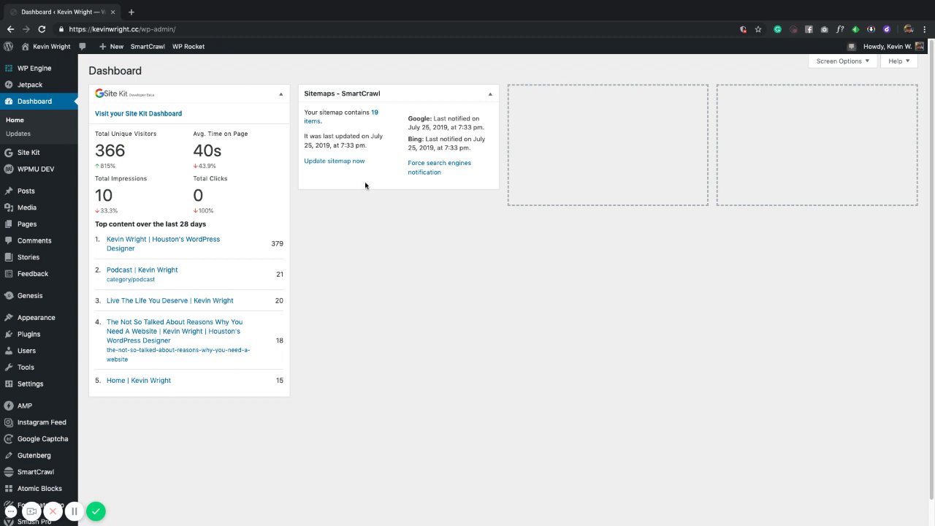
pyautogui.click(29, 334)
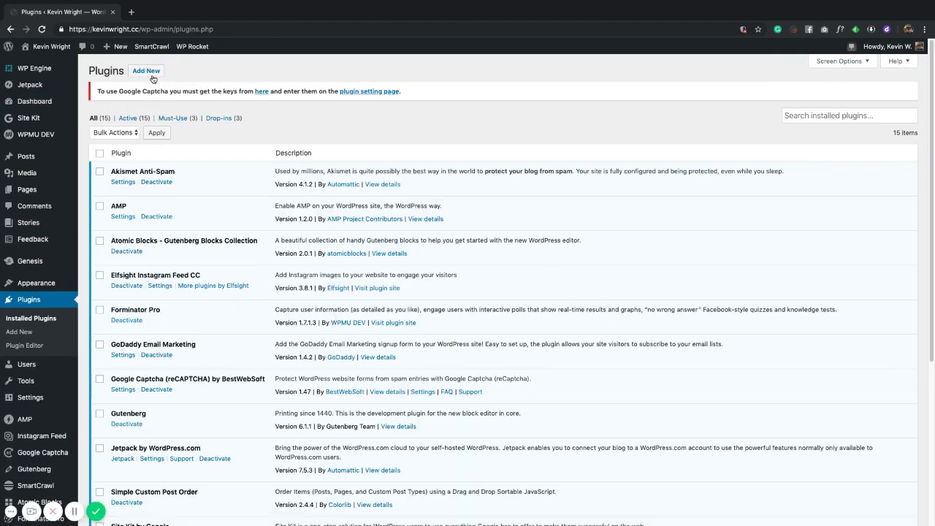
pyautogui.click(146, 70)
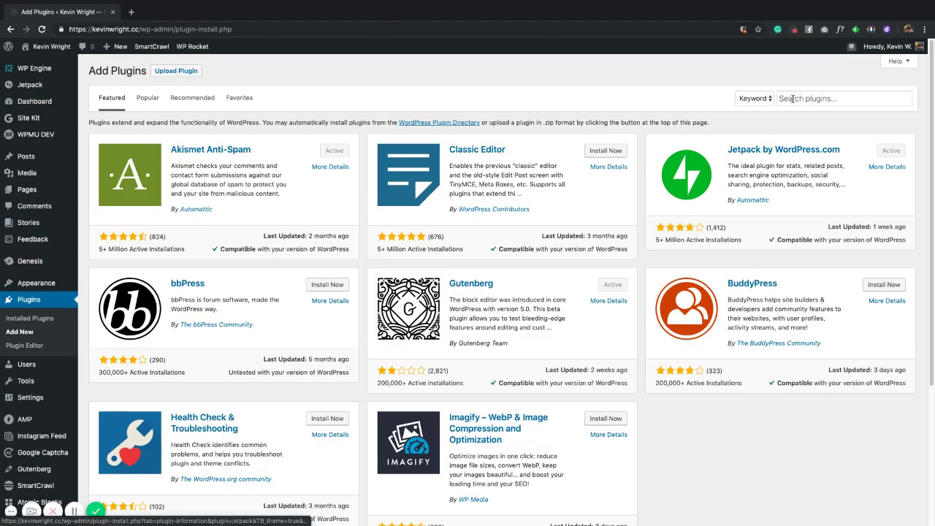
pyautogui.click(788, 96)
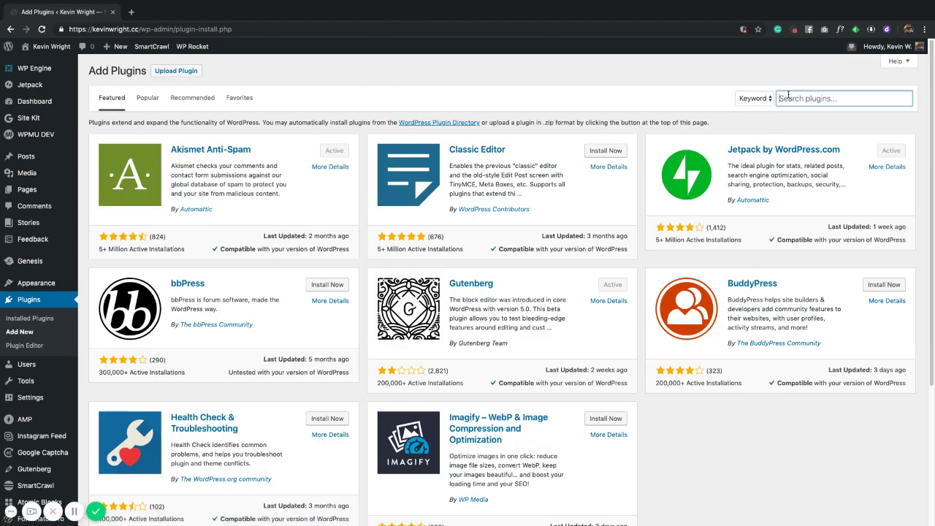
pyautogui.write('recaptcha')
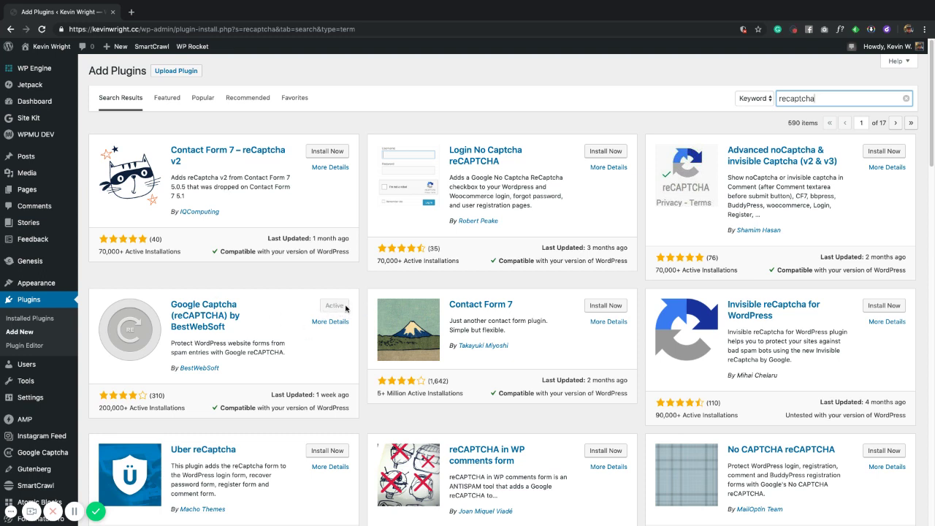
# Step: Review the key notice for Google Captcha among the installed plugins, and open the Google Captcha settings
pyautogui.click(36, 304)
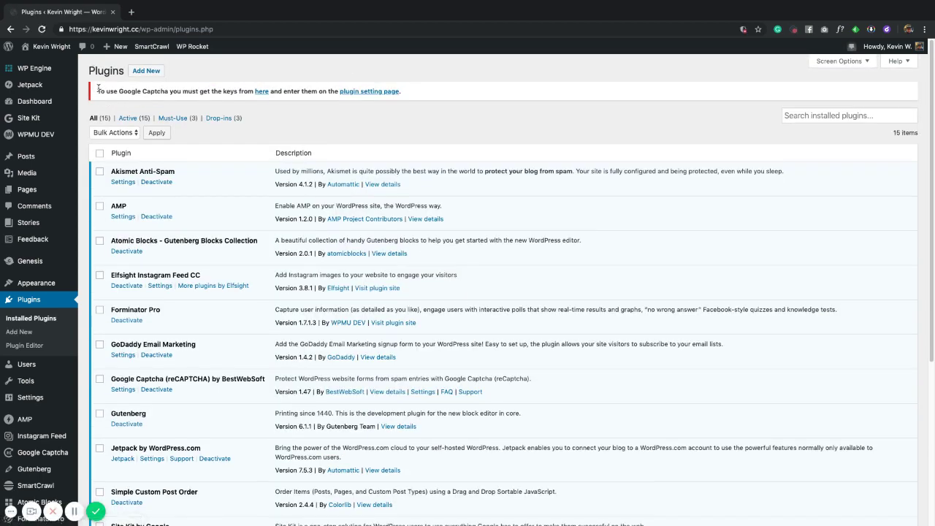
pyautogui.moveTo(98, 87); pyautogui.dragTo(402, 99)
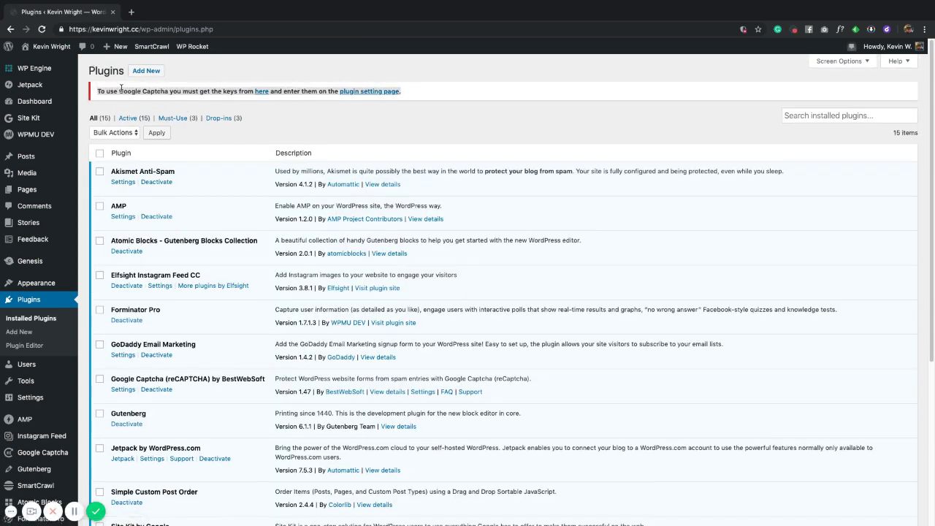
pyautogui.click(365, 111)
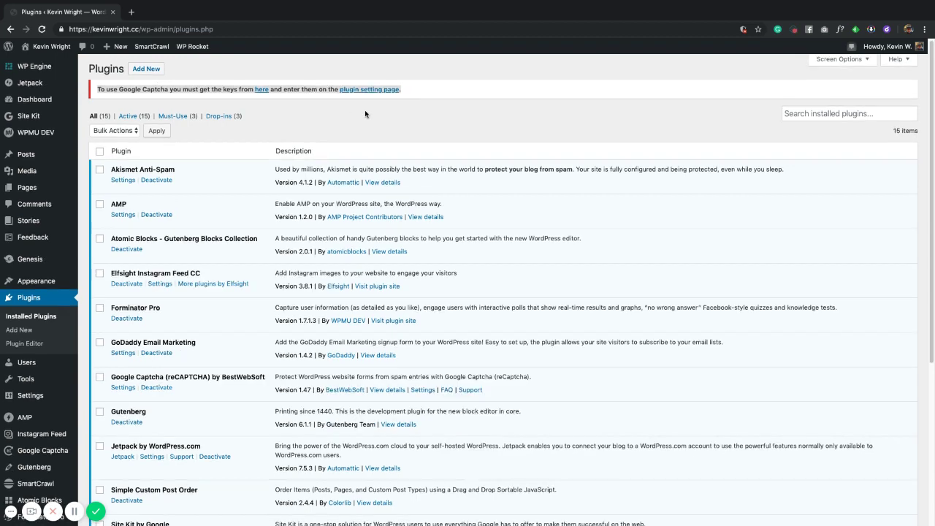
pyautogui.scroll(-5, 365, 114)
pyautogui.moveTo(46, 417)
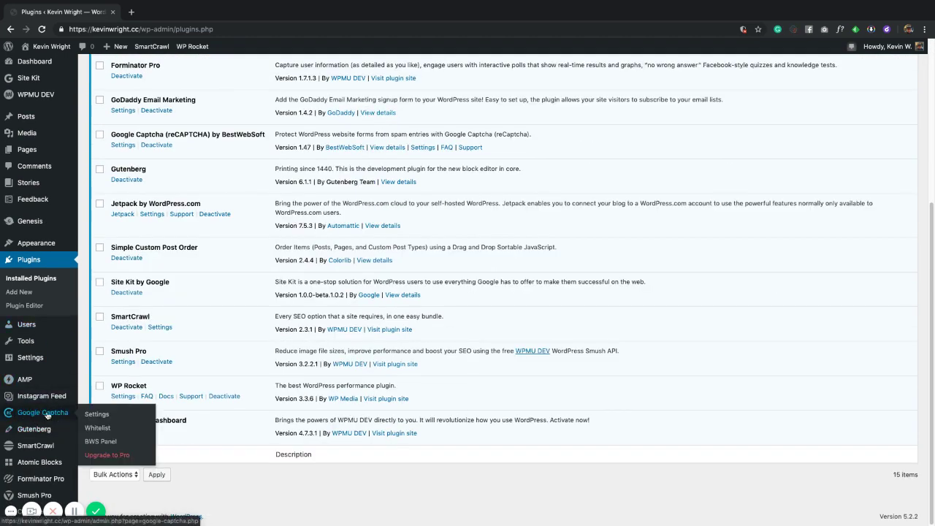
pyautogui.click(49, 414)
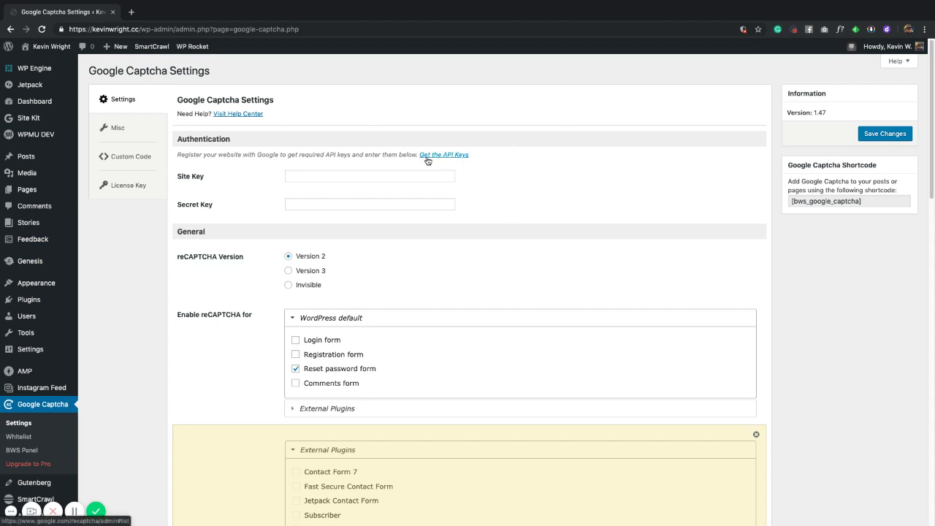
# Step: Follow the plugin's link for getting API keys to Google reCAPTCHA and start registering a new site
pyautogui.click(451, 155)
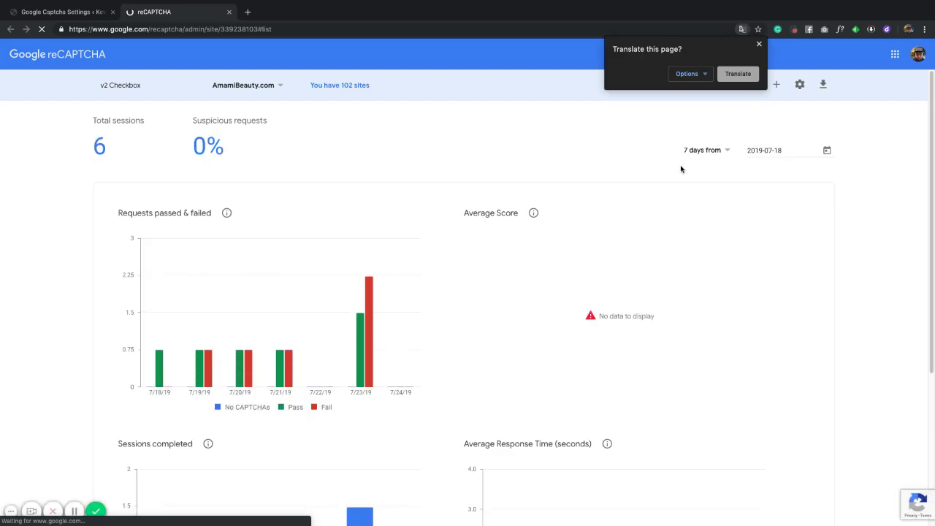
pyautogui.click(758, 45)
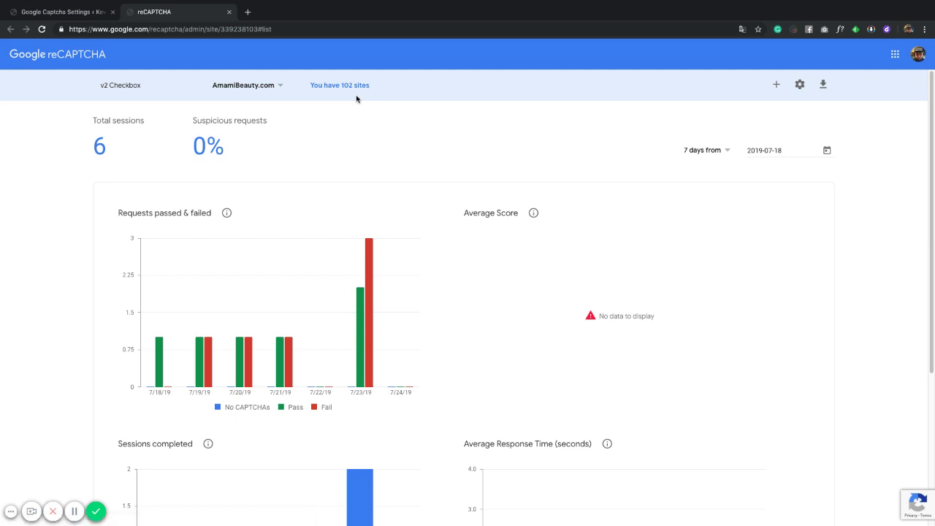
pyautogui.click(778, 86)
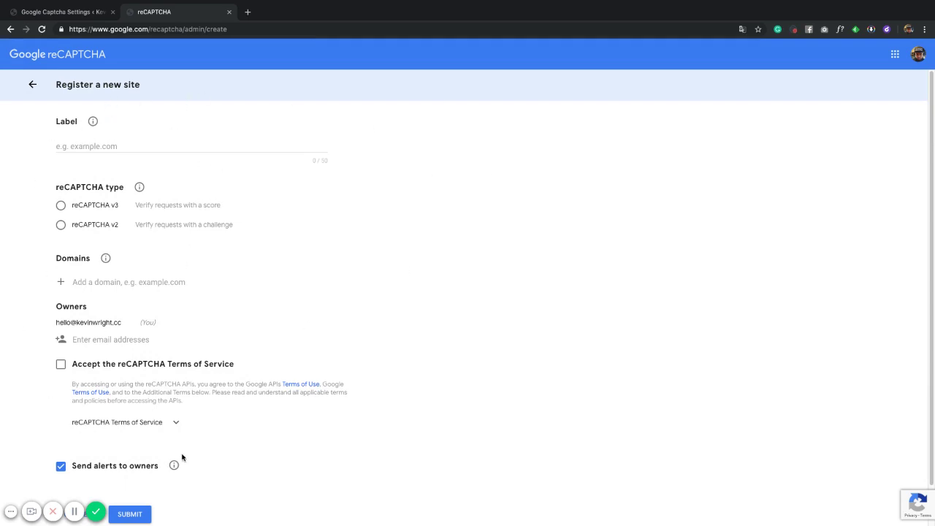
# Step: Label the new reCAPTCHA site with the website's domain name and copy that label
pyautogui.click(93, 146)
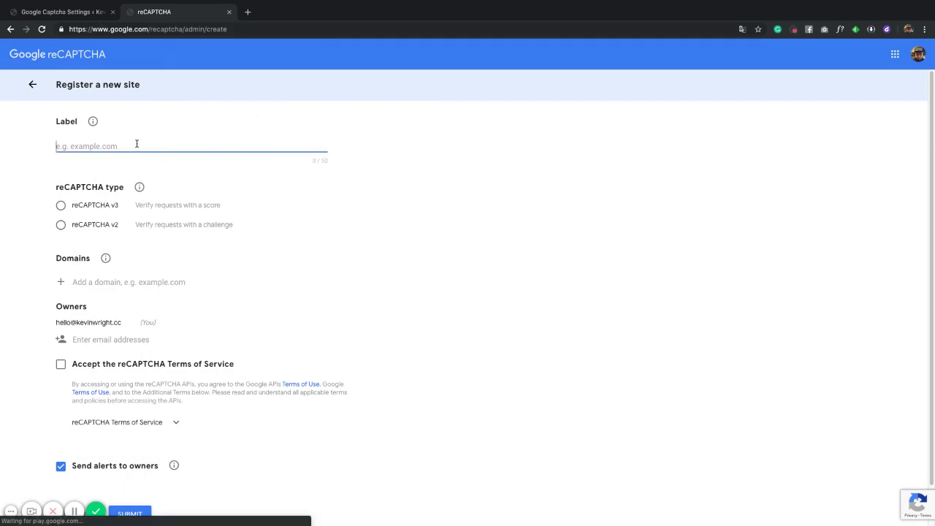
pyautogui.write('kevin')
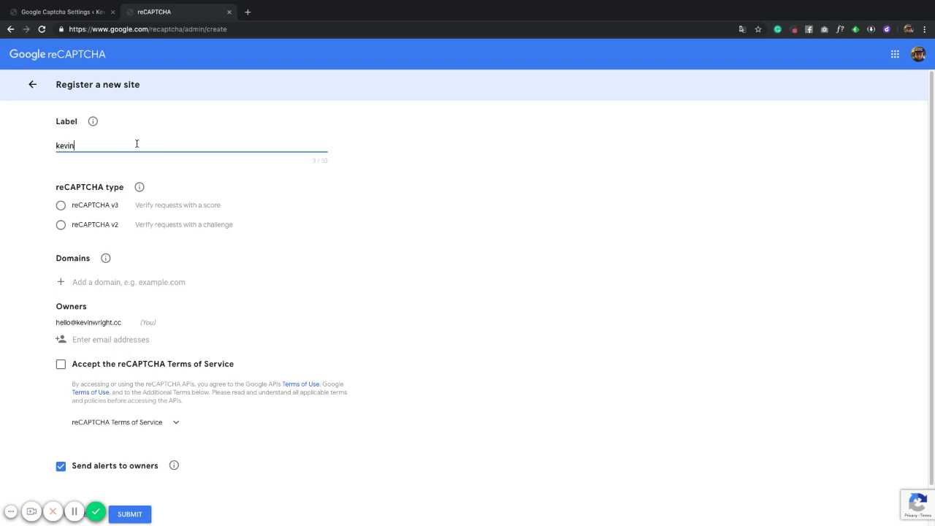
pyautogui.press('BackSpace')
pyautogui.press('BackSpace')
pyautogui.write('kevinwright.cc')
pyautogui.moveTo(119, 149); pyautogui.dragTo(36, 147)
pyautogui.hotkey('ctrl', 'c')
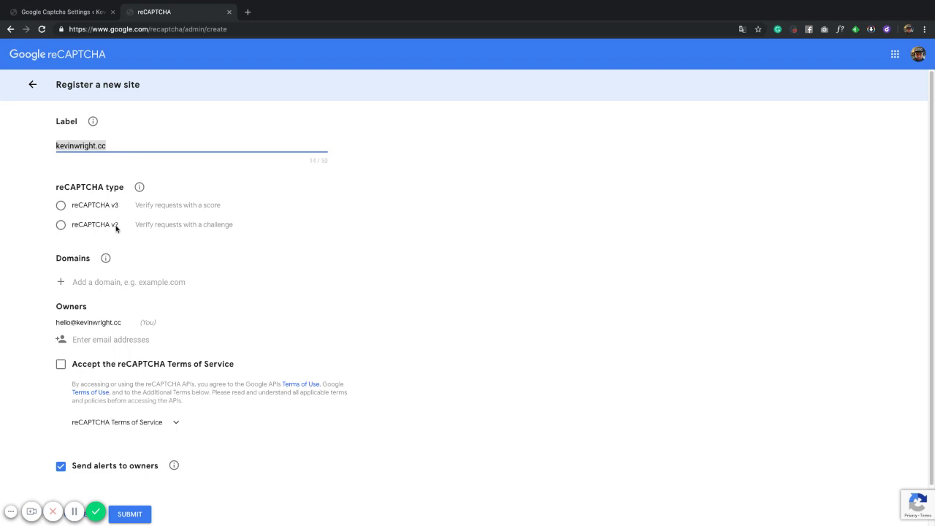
# Step: Choose reCAPTCHA v2 with the "I'm not a robot" Checkbox and paste the website's domain name as the allowed domain
pyautogui.click(62, 226)
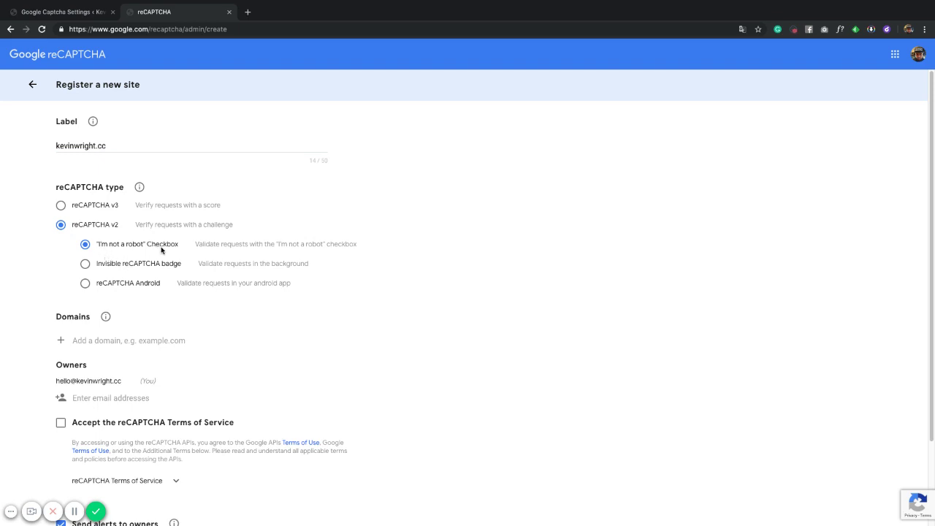
pyautogui.scroll(-1, 256, 276)
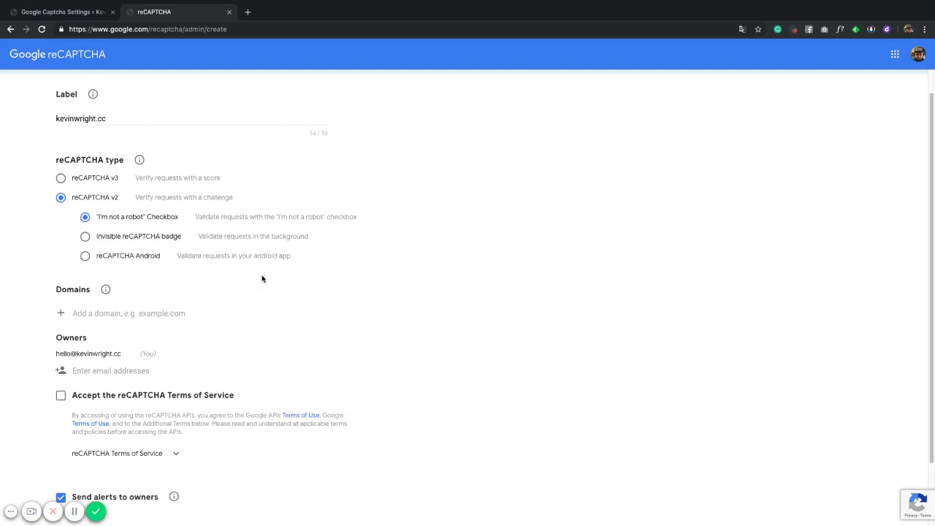
pyautogui.click(123, 312)
pyautogui.hotkey('ctrl', 'v')
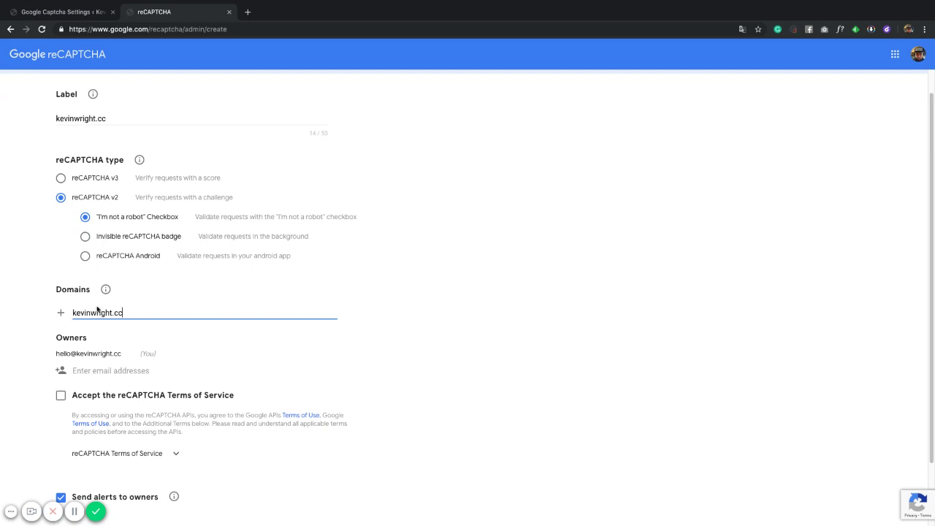
pyautogui.moveTo(107, 296)
pyautogui.click(404, 309)
pyautogui.scroll(-1, 307, 329)
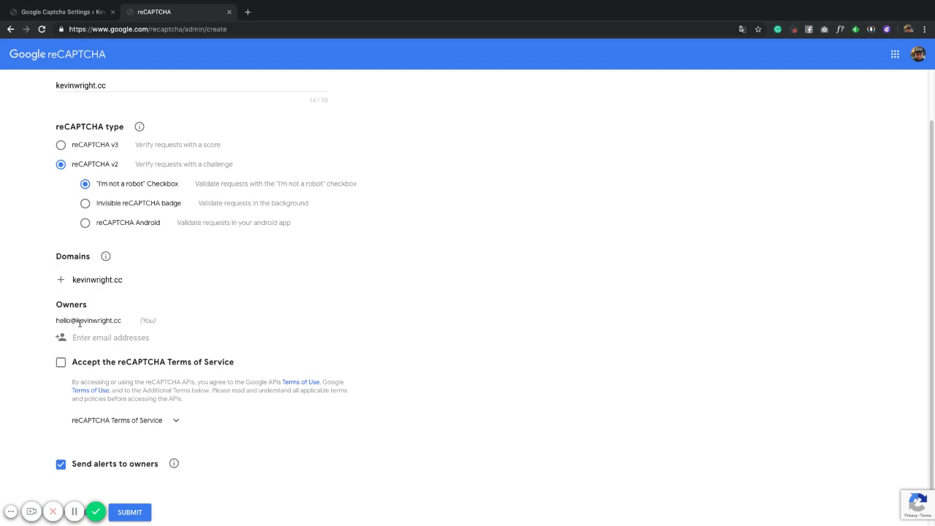
# Step: Accept the reCAPTCHA Terms of Service, turn off alerts to owners, and submit the site registration
pyautogui.click(60, 362)
pyautogui.scroll(-1, 236, 329)
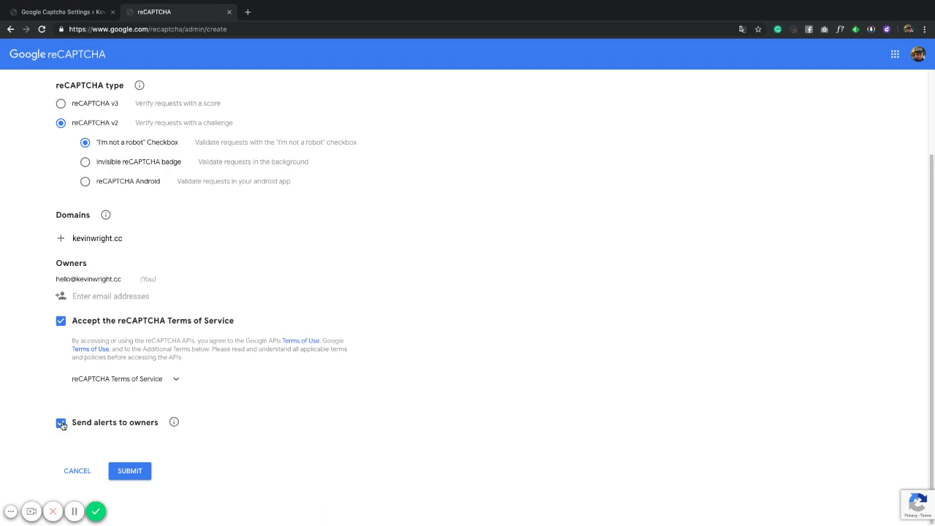
pyautogui.click(61, 423)
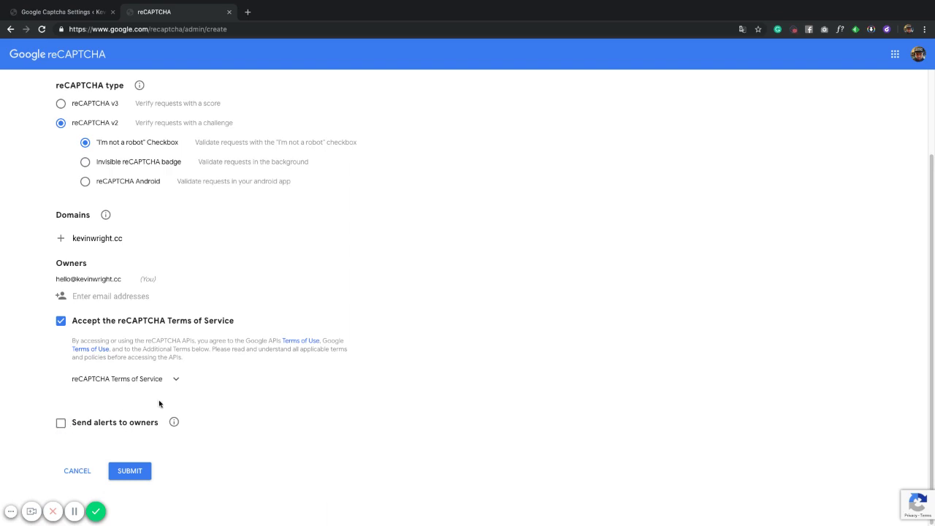
pyautogui.click(136, 478)
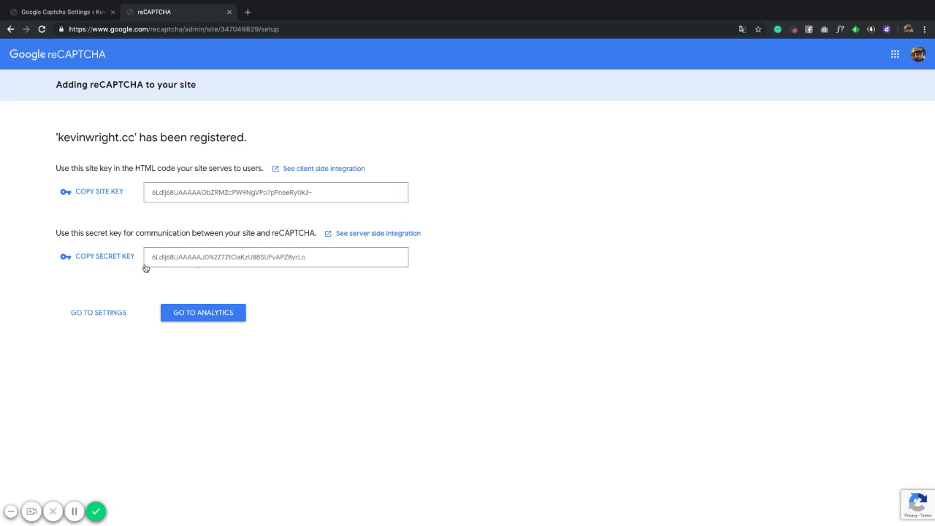
# Step: Copy the generated site key from Google reCAPTCHA and paste it as the Site Key in the Google Captcha settings
pyautogui.click(97, 195)
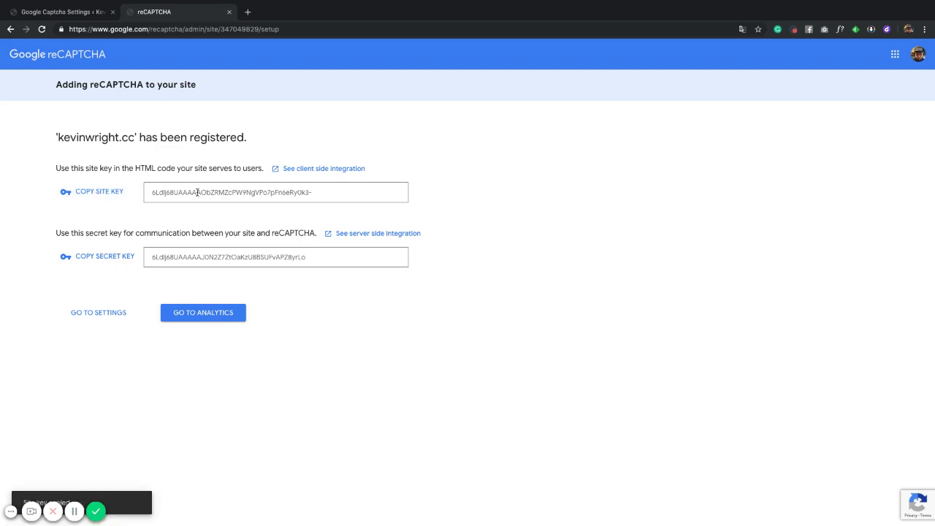
pyautogui.click(97, 197)
pyautogui.click(69, 13)
pyautogui.click(298, 176)
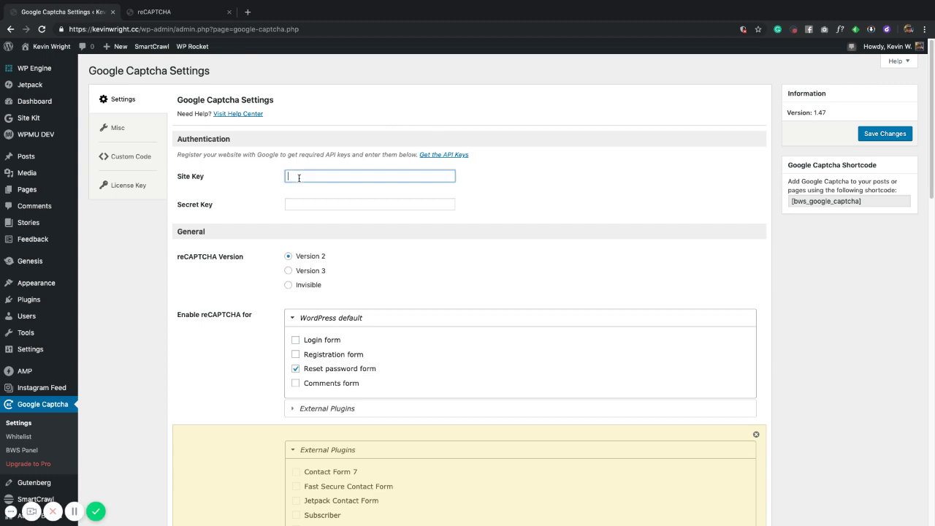
pyautogui.press('super+v')
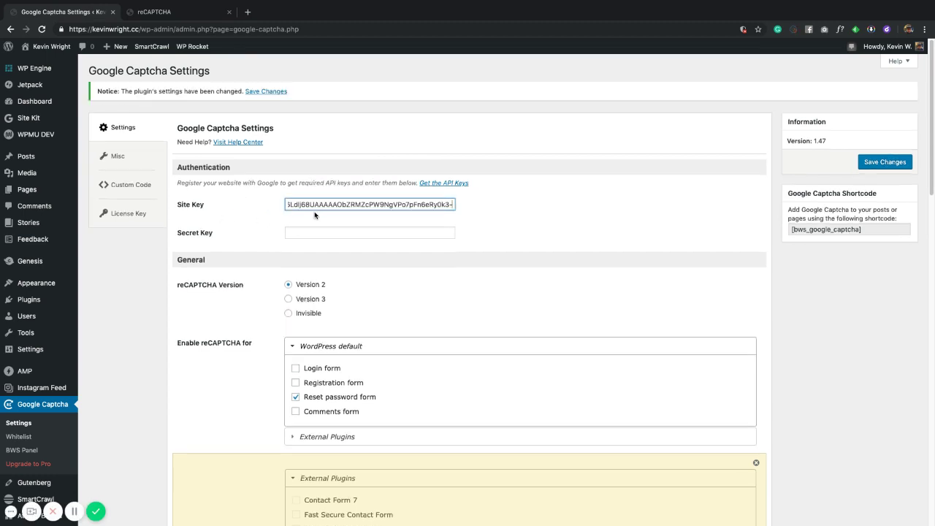
# Step: Copy the generated secret key from Google reCAPTCHA and paste it as the Secret Key in the Google Captcha settings
pyautogui.click(160, 12)
pyautogui.click(107, 259)
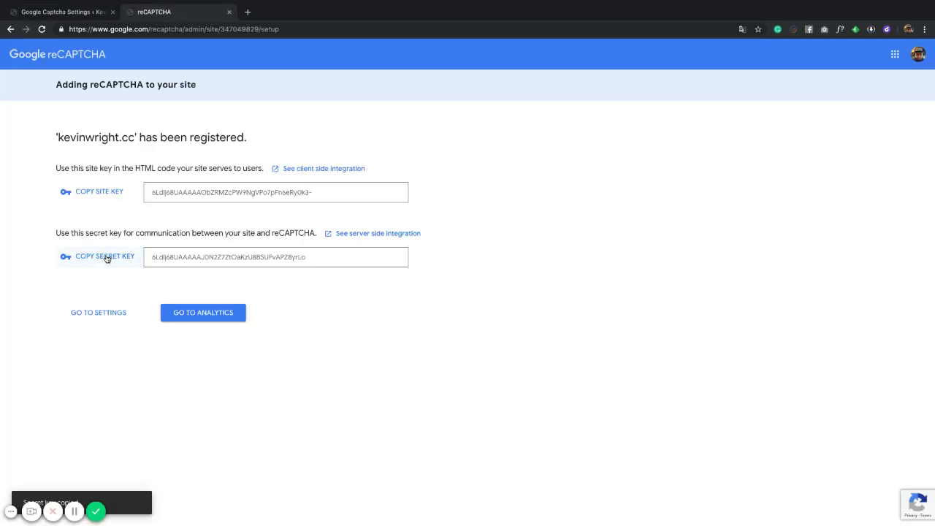
pyautogui.click(81, 13)
pyautogui.click(339, 232)
pyautogui.press('super+v')
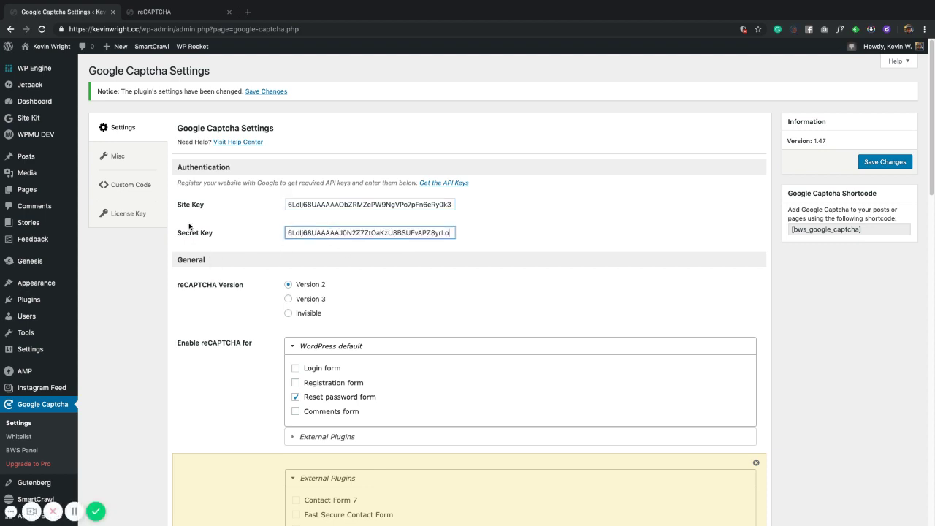
pyautogui.click(436, 298)
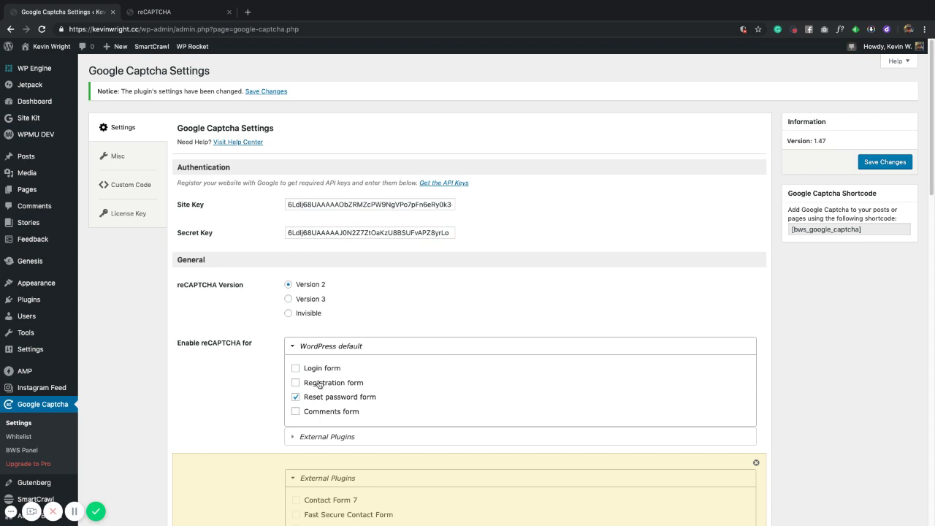
# Step: Enable reCAPTCHA for the Login form, Registration form and Comments form, and save the plugin settings
pyautogui.click(295, 369)
pyautogui.click(296, 384)
pyautogui.click(295, 413)
pyautogui.click(875, 167)
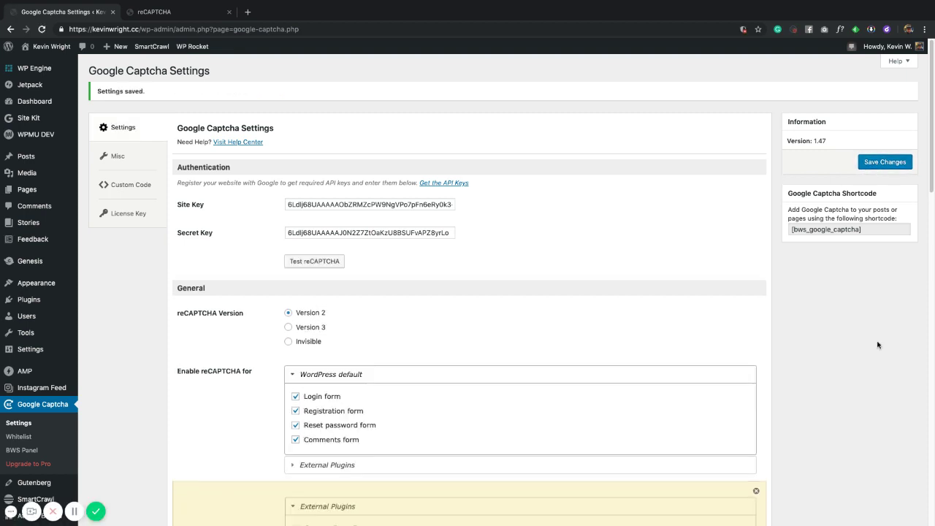
# Step: Test the reCAPTCHA keys by completing the "I'm not a robot" check and submitting the test verification
pyautogui.click(318, 264)
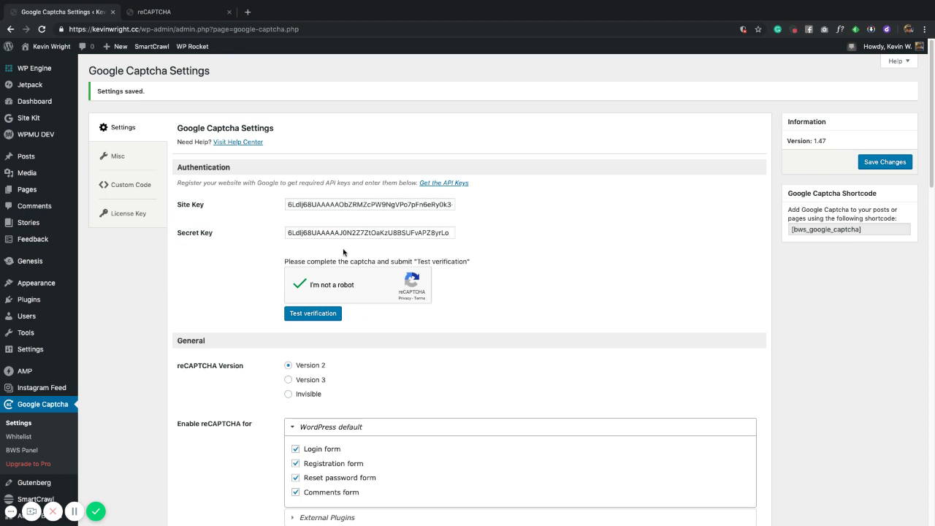
pyautogui.click(312, 313)
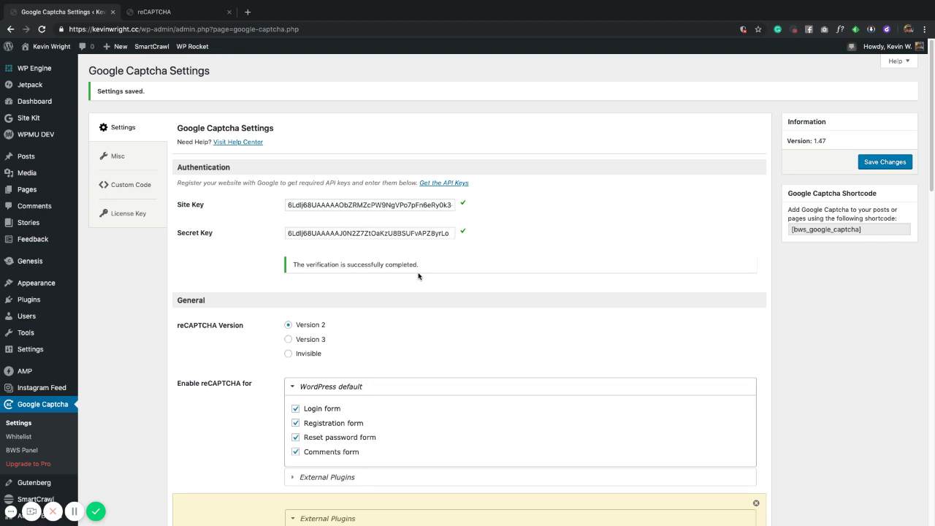
# Step: Visit the live website and look through its homepage from the latest post to the oldest and back
pyautogui.click(50, 45)
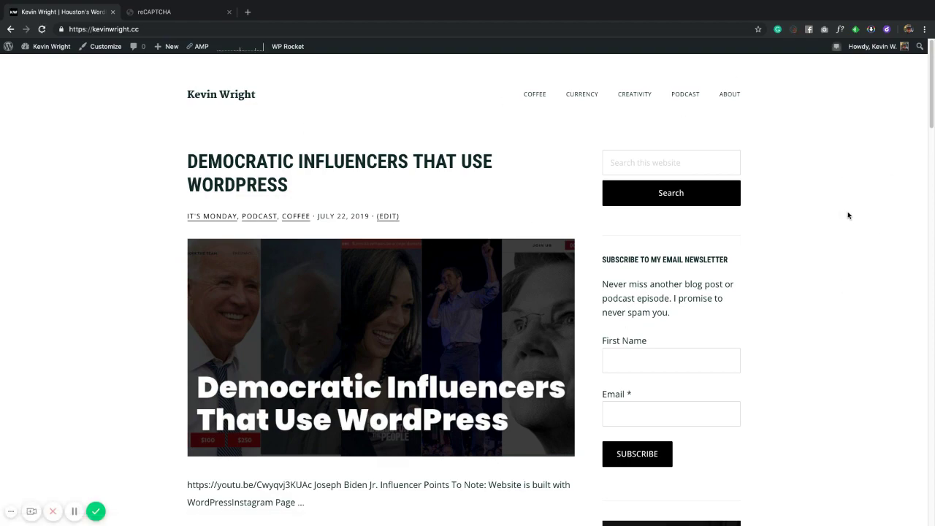
pyautogui.scroll(-20, 847, 214)
pyautogui.scroll(-10, 849, 222)
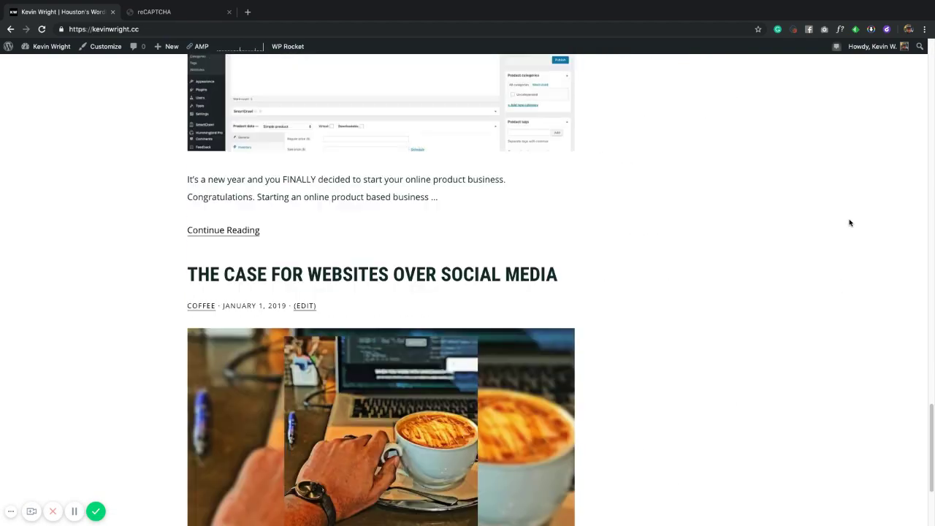
pyautogui.scroll(-5, 753, 263)
pyautogui.scroll(20, 756, 263)
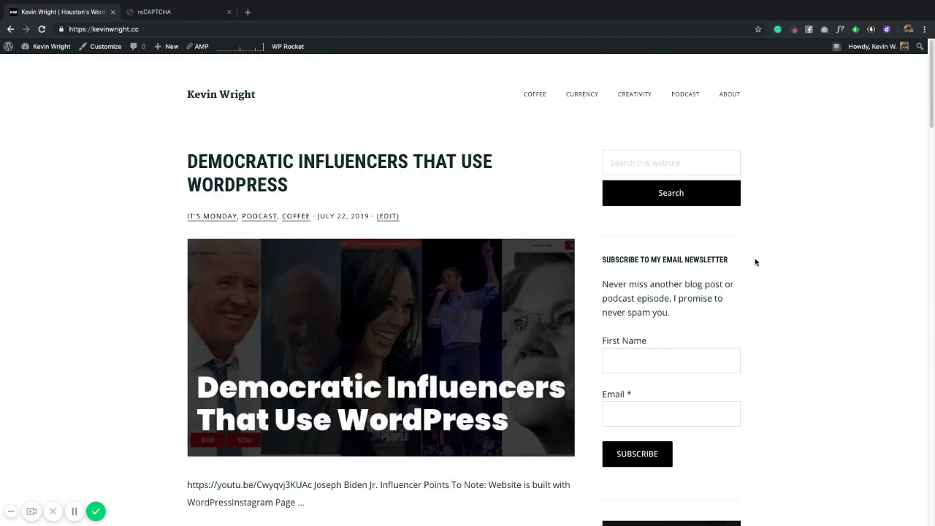
# Step: Open the "Democratic Influencers That Use WordPress" post and examine the reCAPTCHA check in its Leave a Reply form
pyautogui.scroll(-3, 768, 286)
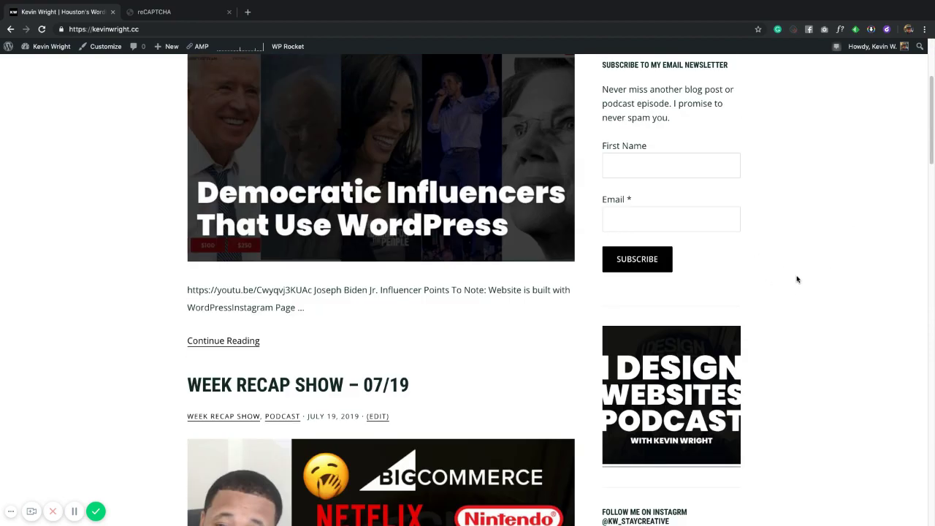
pyautogui.click(224, 343)
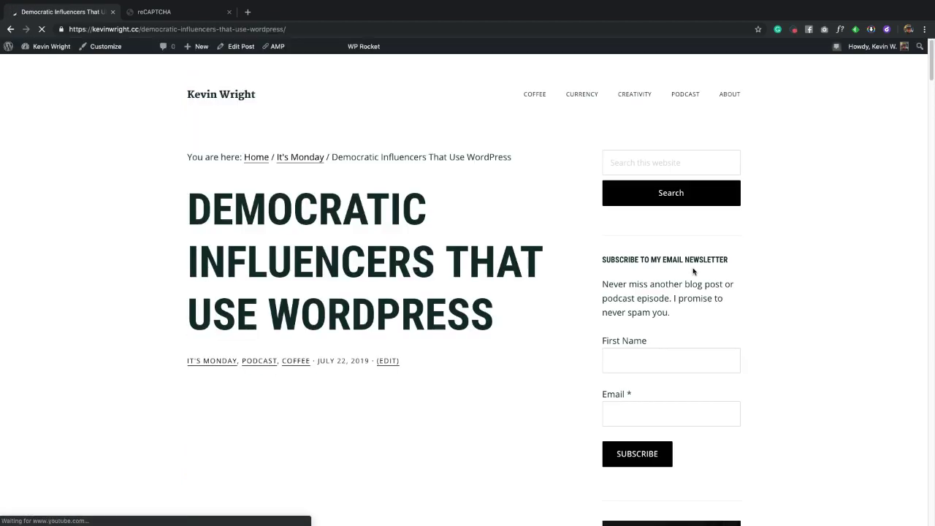
pyautogui.scroll(-10, 532, 215)
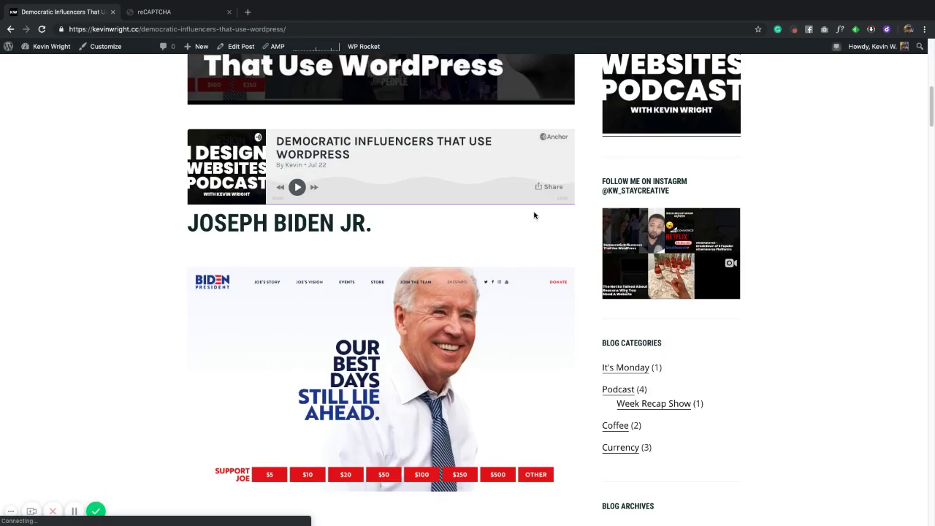
pyautogui.scroll(-20, 534, 216)
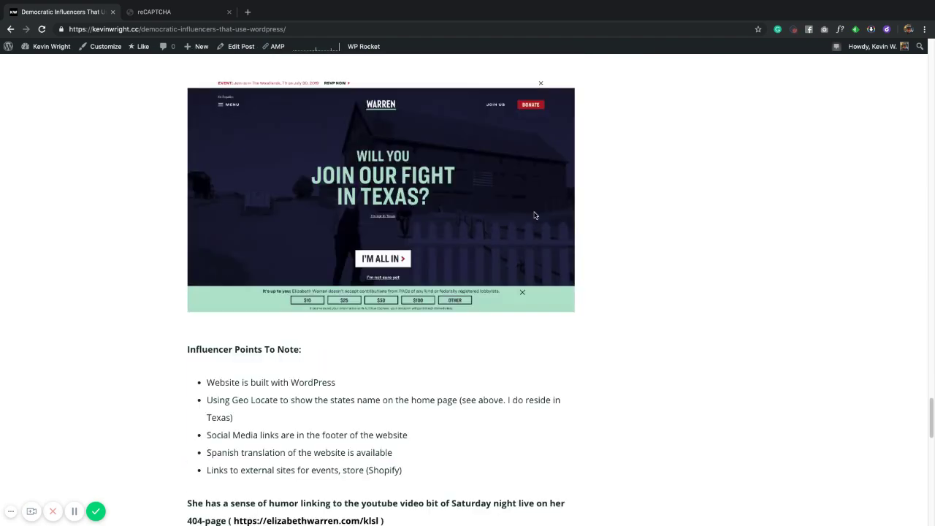
pyautogui.scroll(-20, 534, 215)
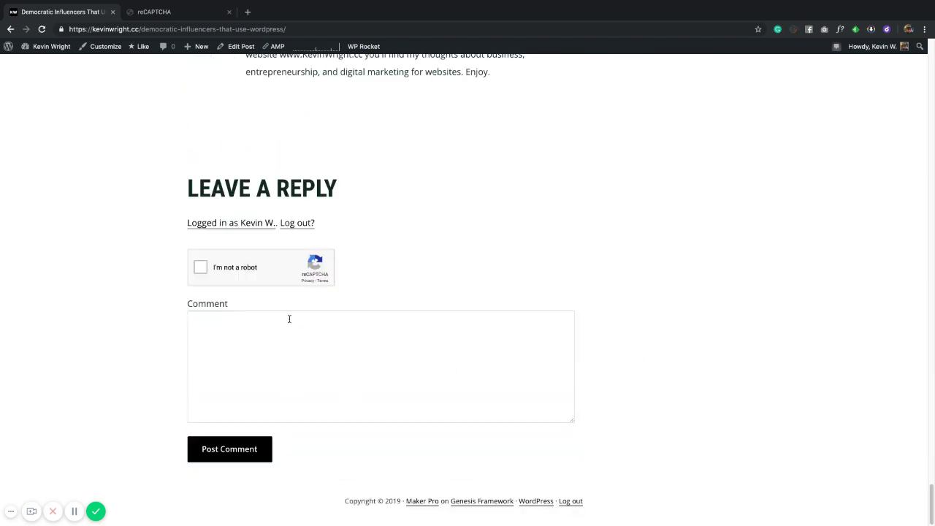
pyautogui.scroll(3, 290, 319)
pyautogui.scroll(-3, 332, 375)
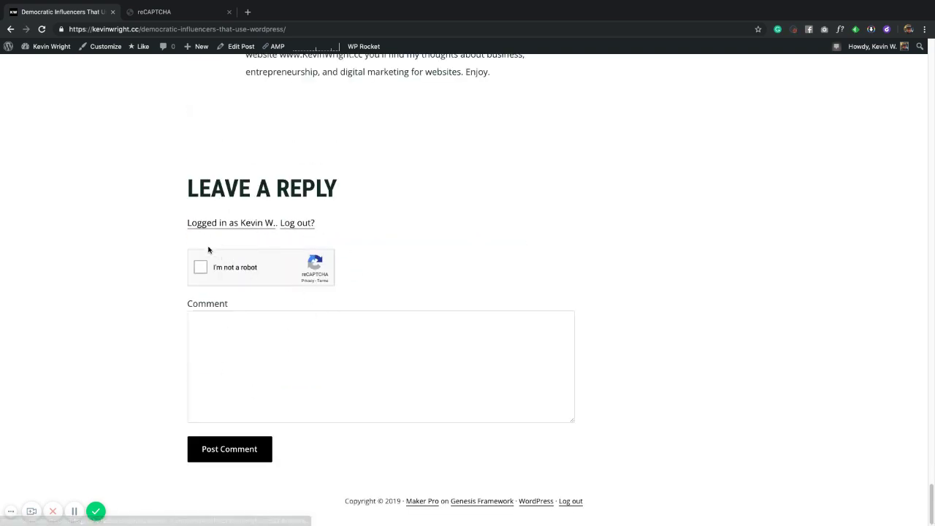
pyautogui.click(266, 358)
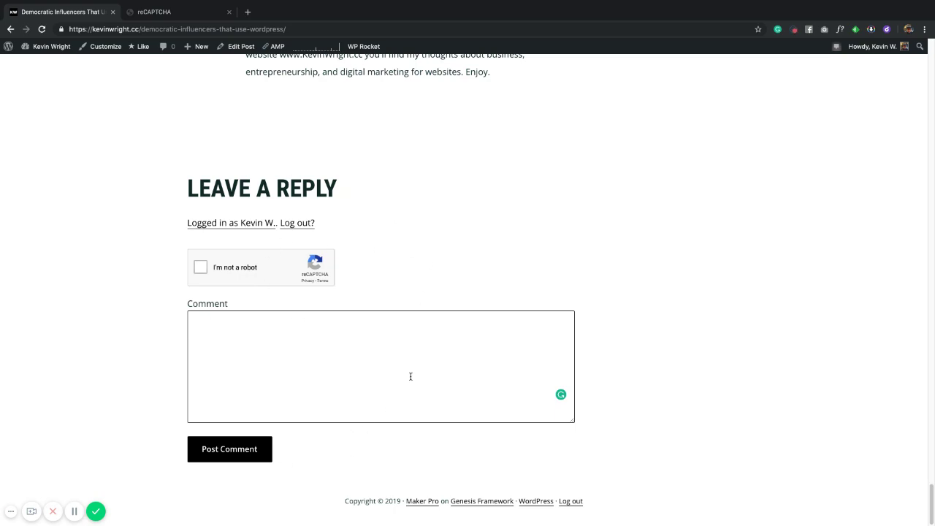
# Step: Log out of the WordPress account from the live site
pyautogui.scroll(20, 409, 378)
pyautogui.scroll(10, 419, 375)
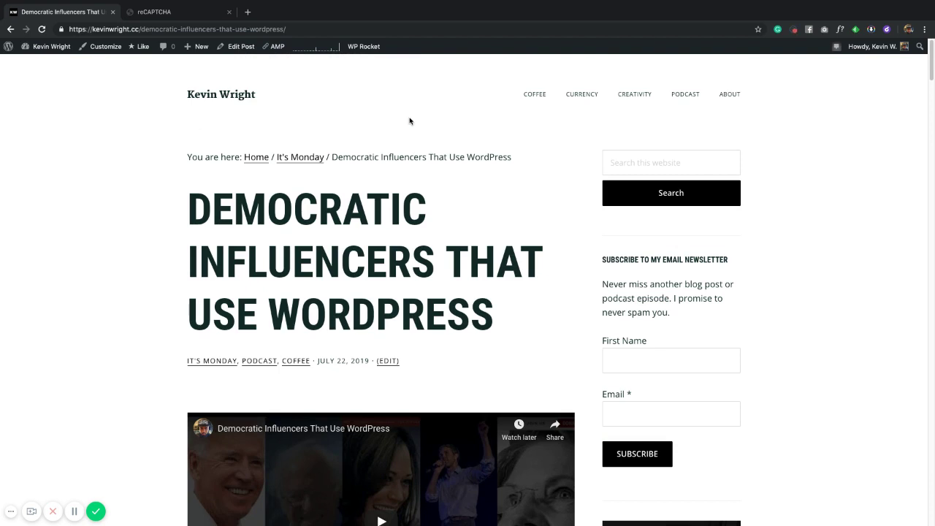
pyautogui.moveTo(861, 48)
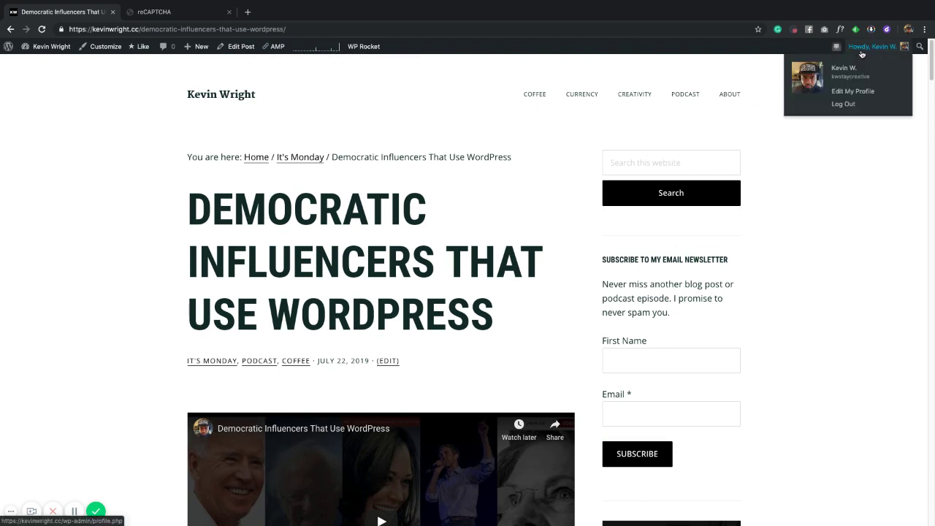
pyautogui.click(848, 104)
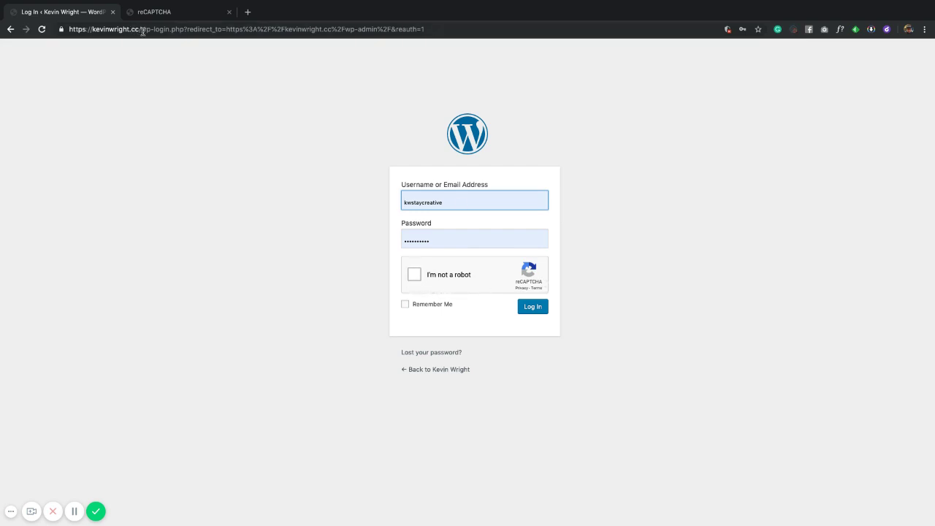
# Step: Return to the site's homepage, open the "Democratic Influencers That Use WordPress" post as a logged-out visitor and inspect its expanded comment form
pyautogui.moveTo(141, 29); pyautogui.dragTo(325, 49)
pyautogui.press('BackSpace')
pyautogui.press('Return')
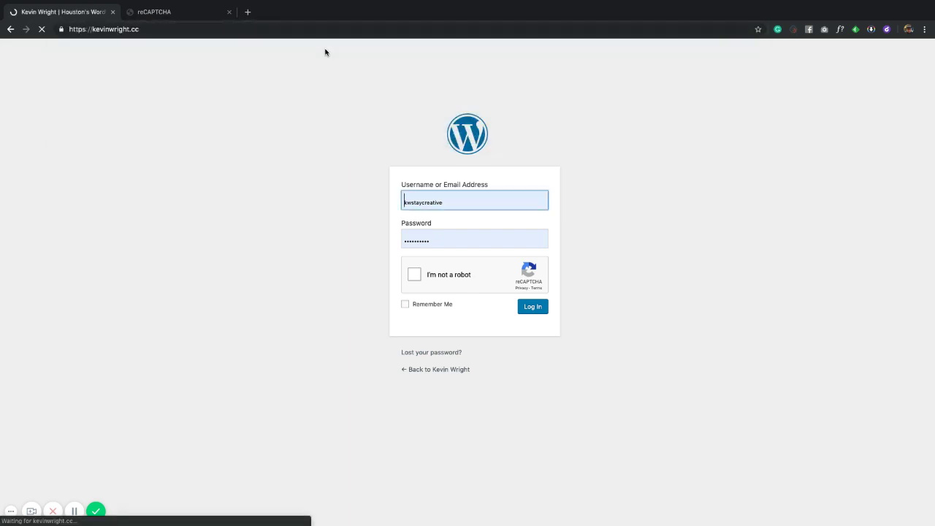
pyautogui.click(431, 157)
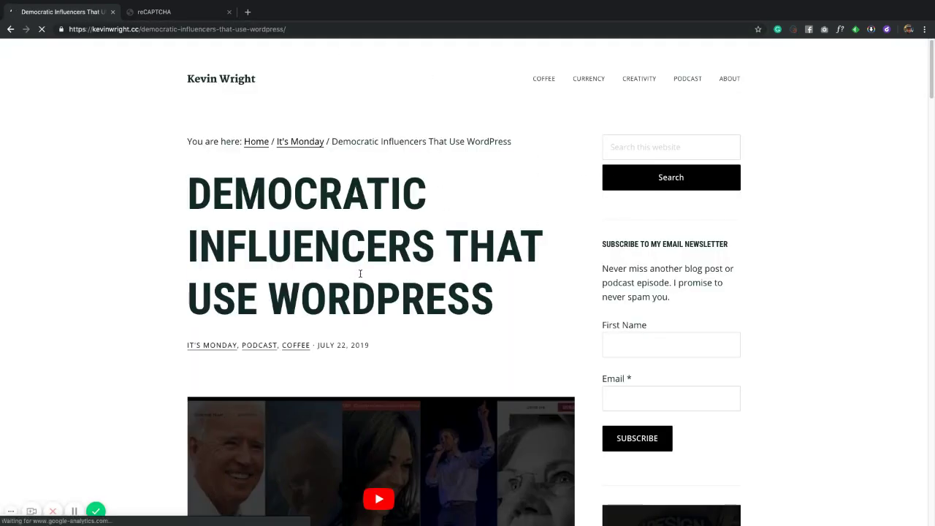
pyautogui.scroll(-20, 495, 209)
pyautogui.scroll(-15, 498, 212)
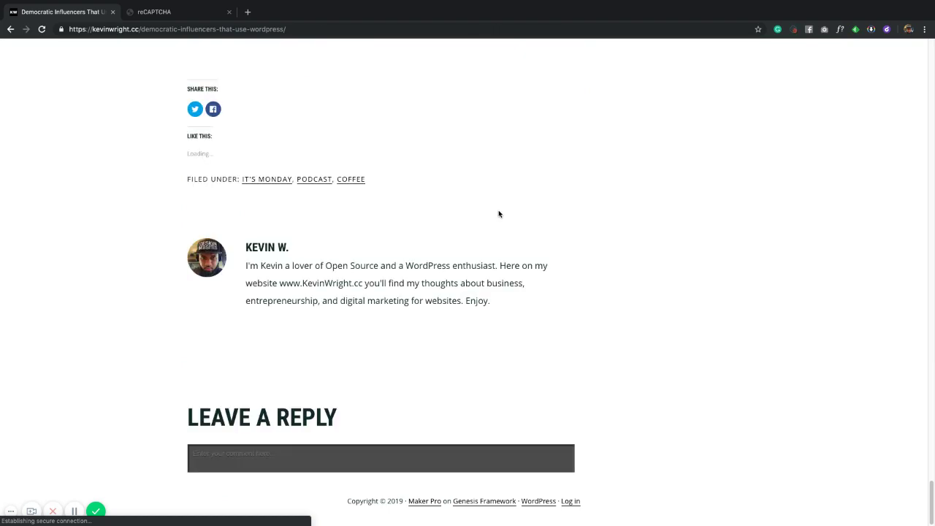
pyautogui.click(417, 466)
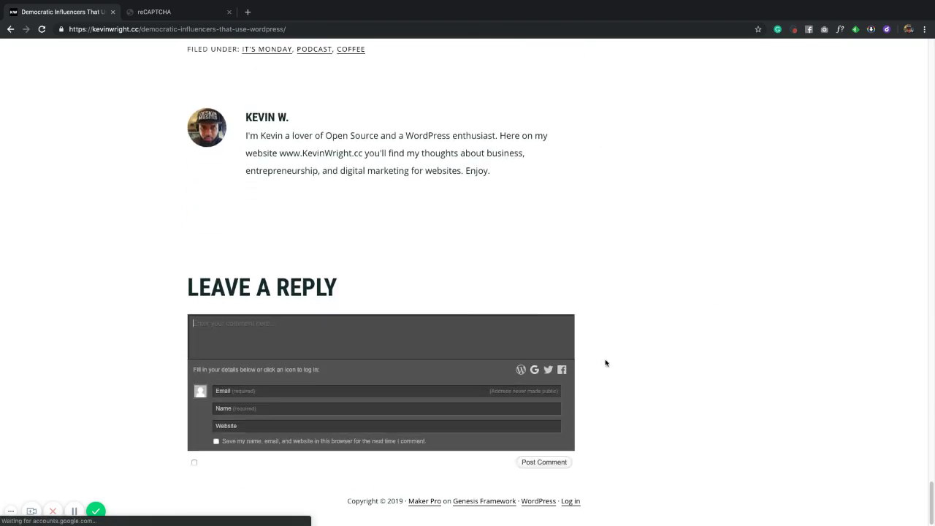
pyautogui.scroll(20, 659, 348)
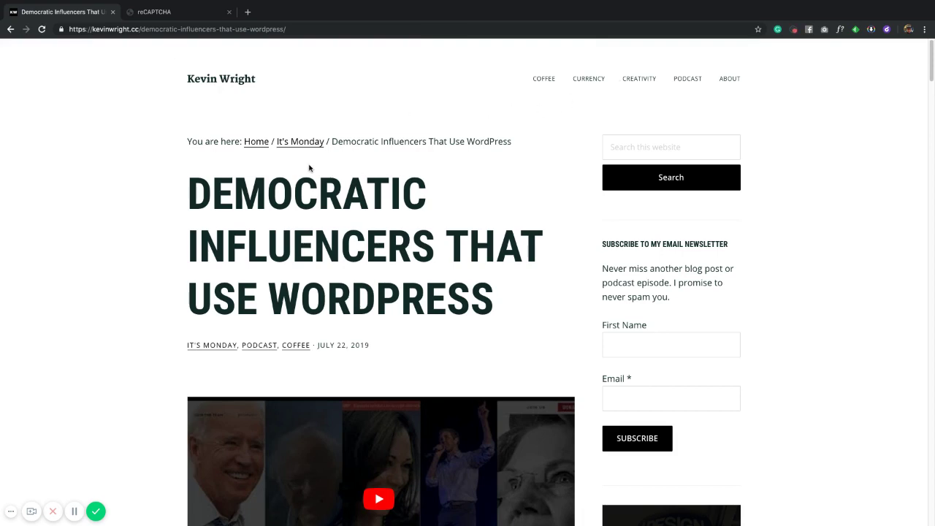
# Step: Go back to the homepage, open the "WEEK RECAP SHOW – 07/19" post and look over its Leave a Reply form
pyautogui.click(220, 84)
pyautogui.scroll(-6, 483, 237)
pyautogui.scroll(2, 477, 224)
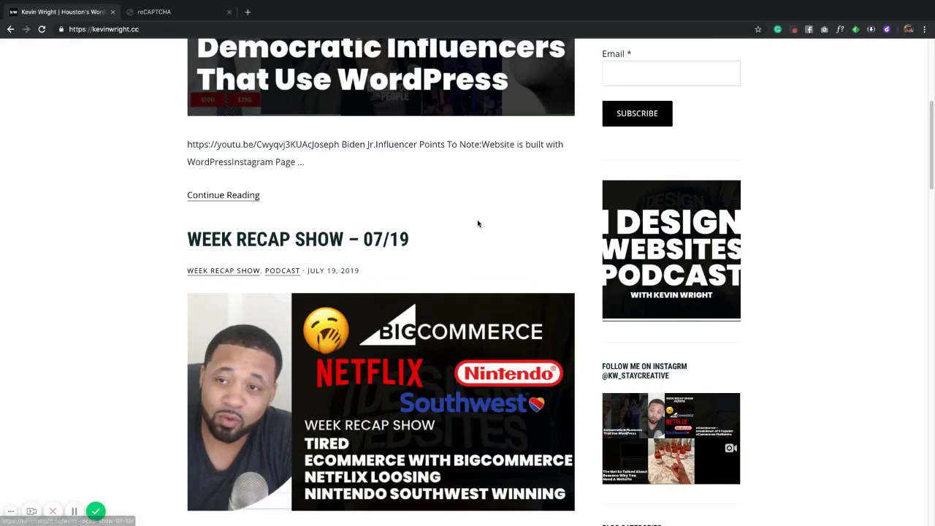
pyautogui.click(308, 238)
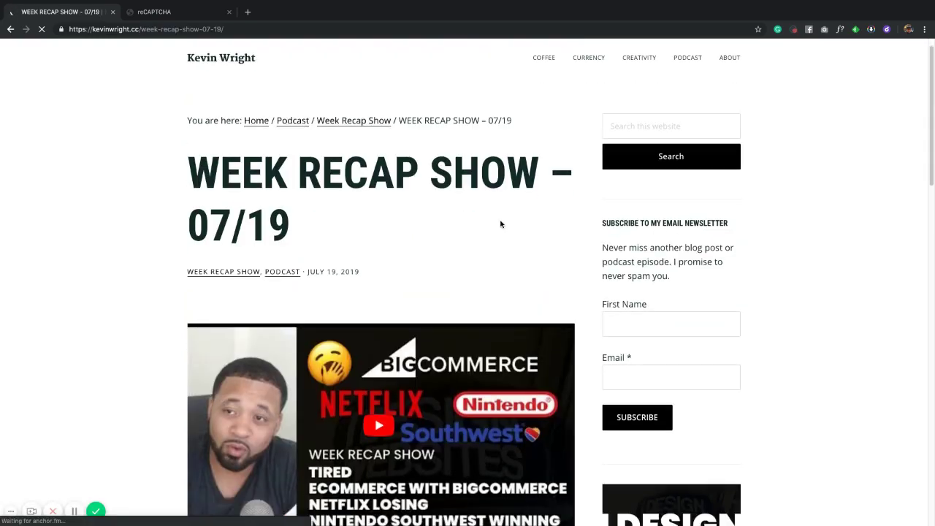
pyautogui.scroll(-20, 500, 224)
pyautogui.scroll(3, 606, 305)
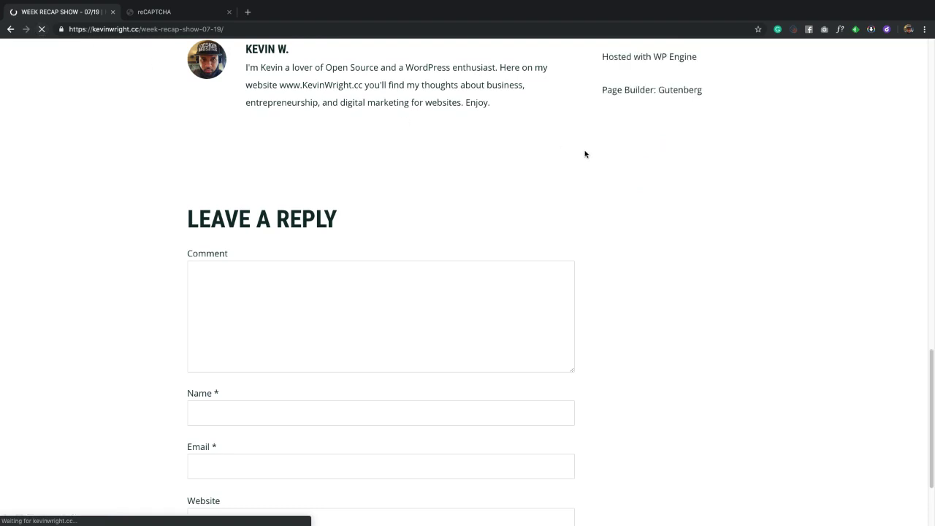
pyautogui.scroll(-3, 695, 214)
pyautogui.scroll(2, 397, 320)
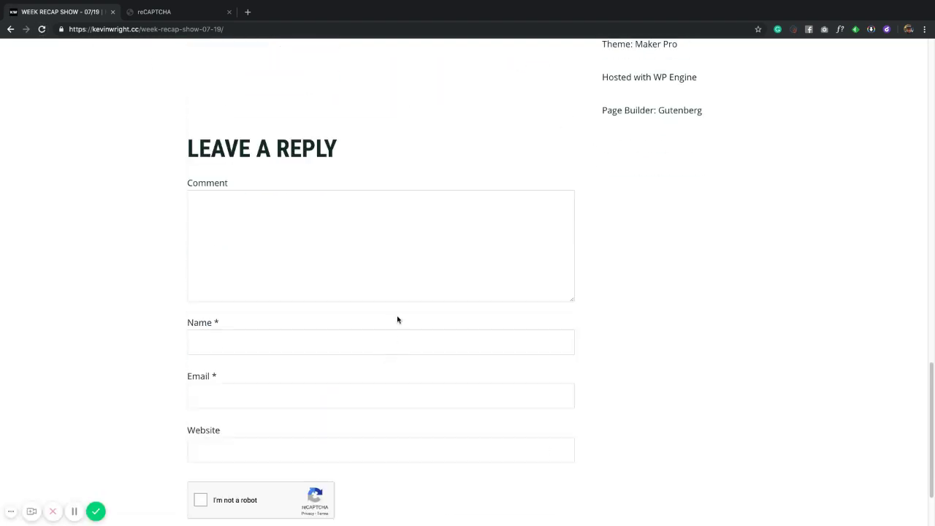
pyautogui.scroll(-2, 329, 289)
# Step: Go through the Comment, Name, Email and Website fields of the reply form and the reCAPTCHA check below them
pyautogui.click(227, 126)
pyautogui.click(219, 248)
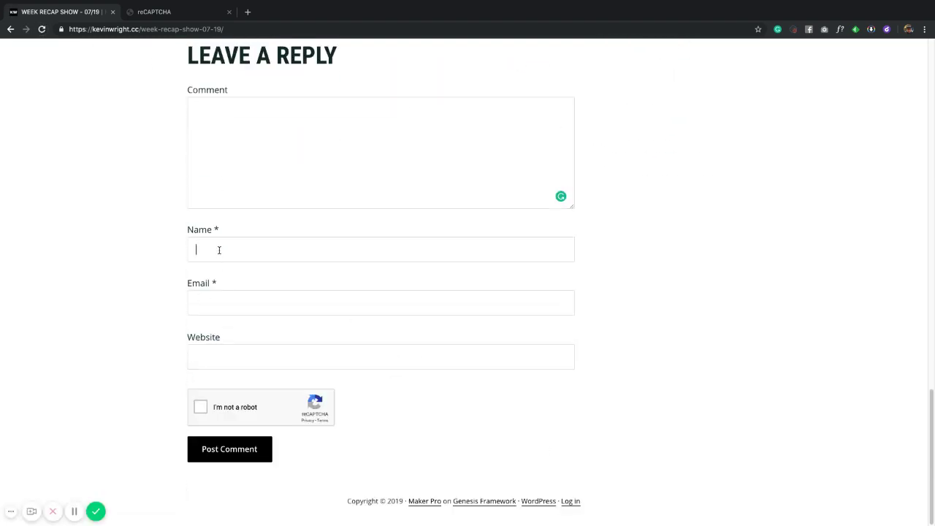
pyautogui.click(231, 311)
pyautogui.click(296, 357)
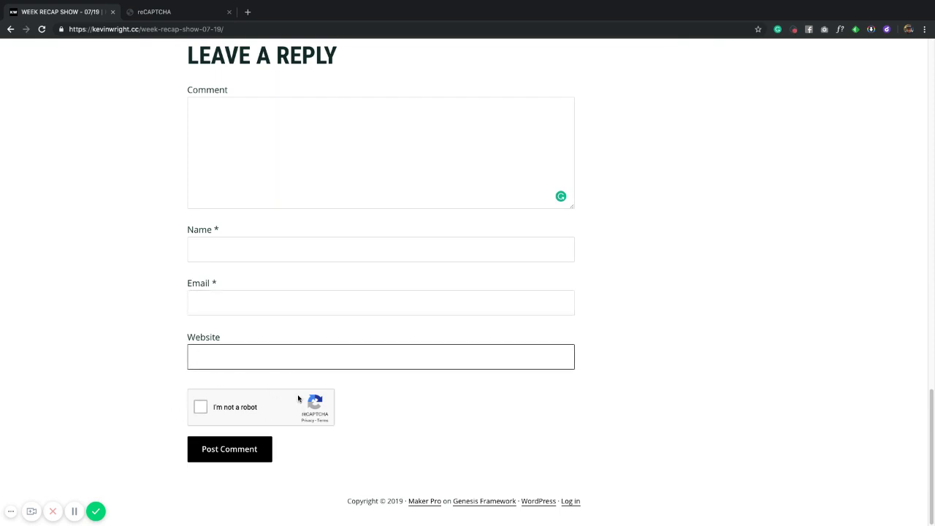
pyautogui.click(647, 289)
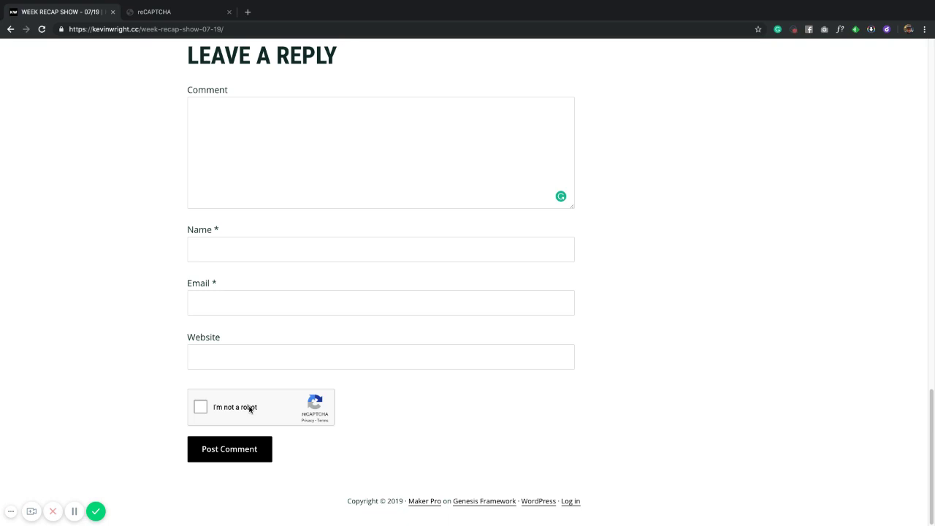
pyautogui.scroll(20, 688, 317)
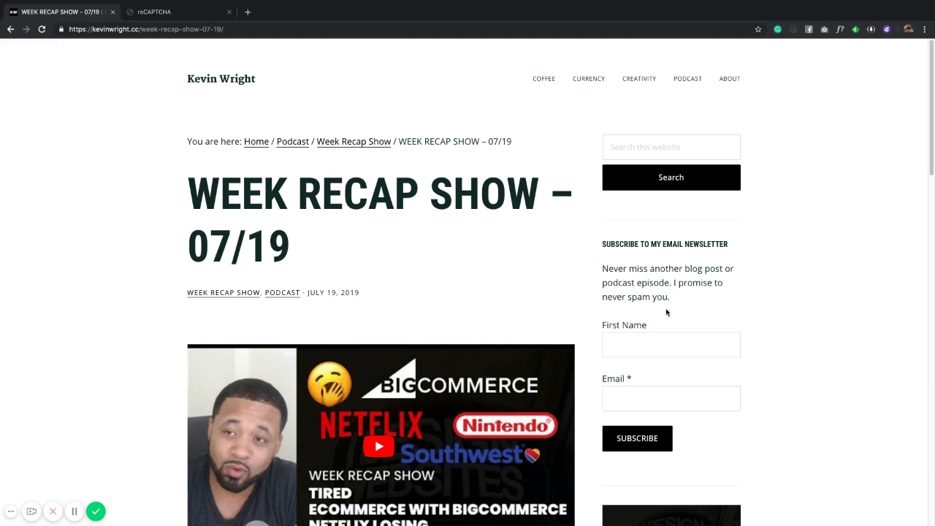
pyautogui.scroll(-20, 666, 312)
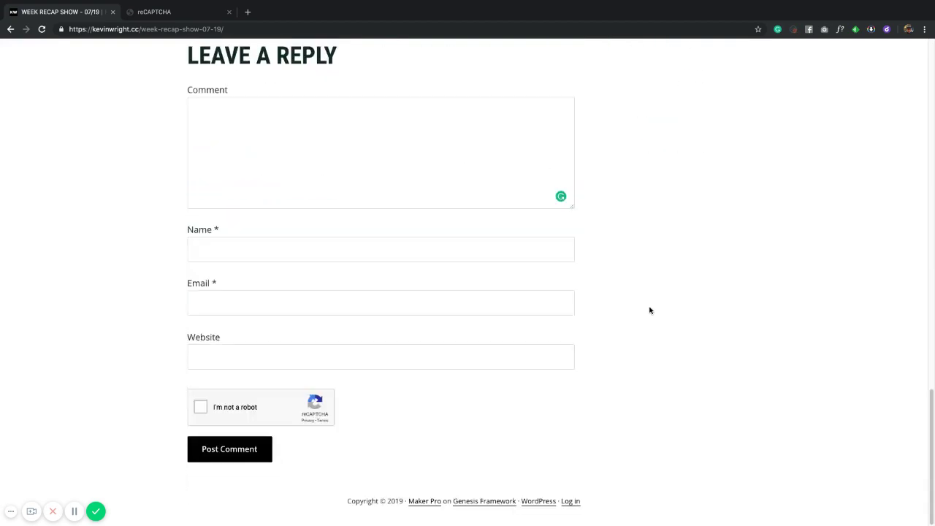